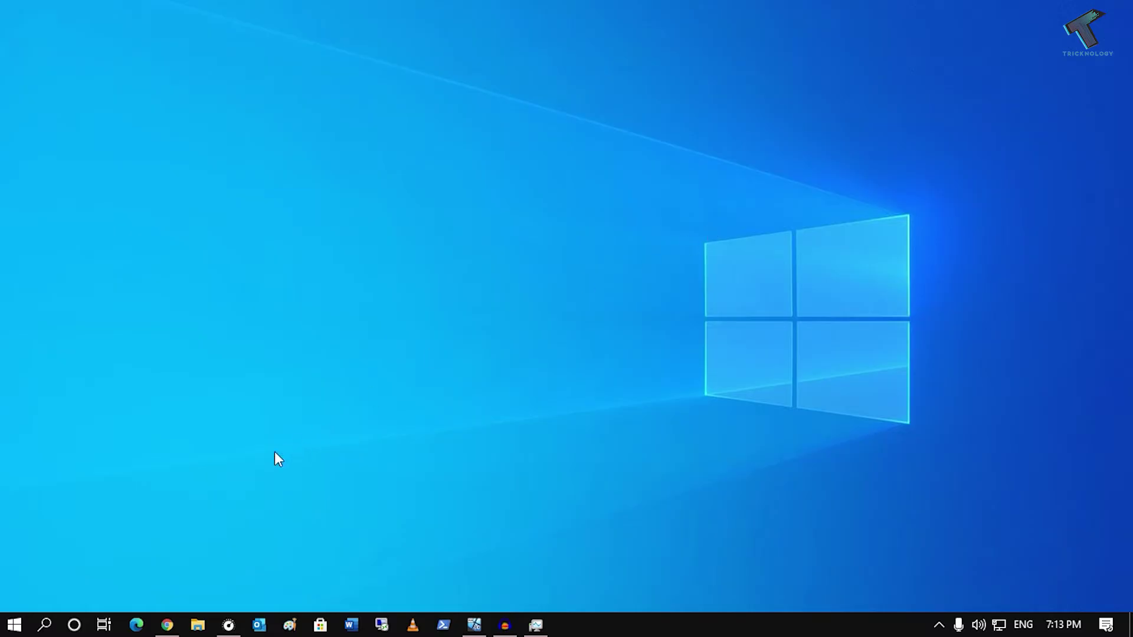
Step: Open Control Panel from a Start menu search for 'control panel'
{"action": "left_click", "coordinate": [14, 625]}
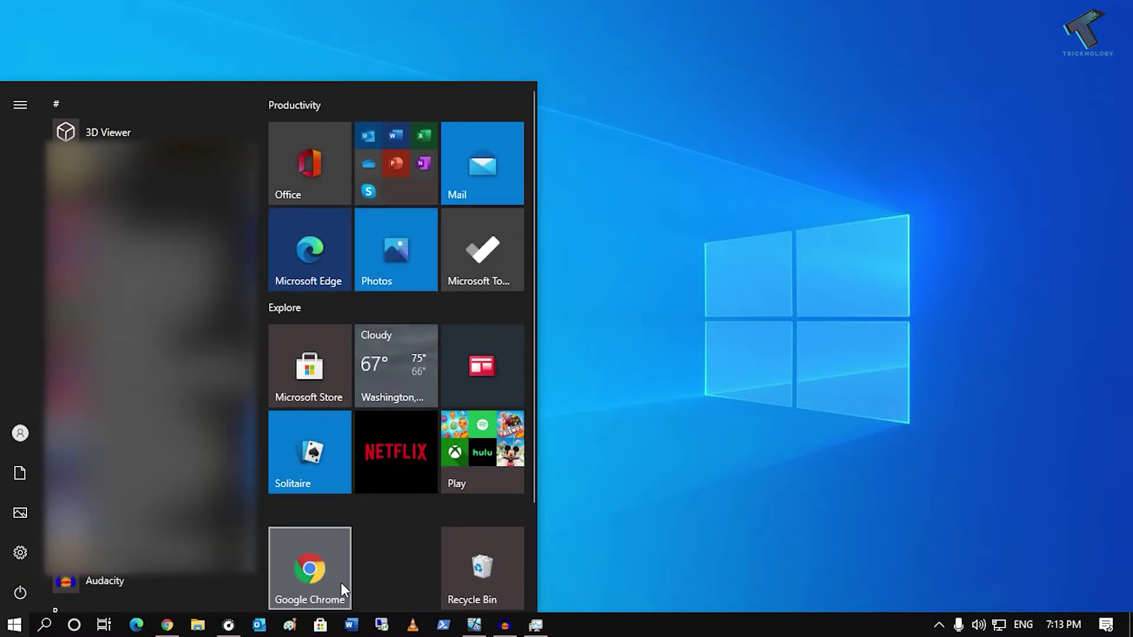
{"action": "type", "text": "control "}
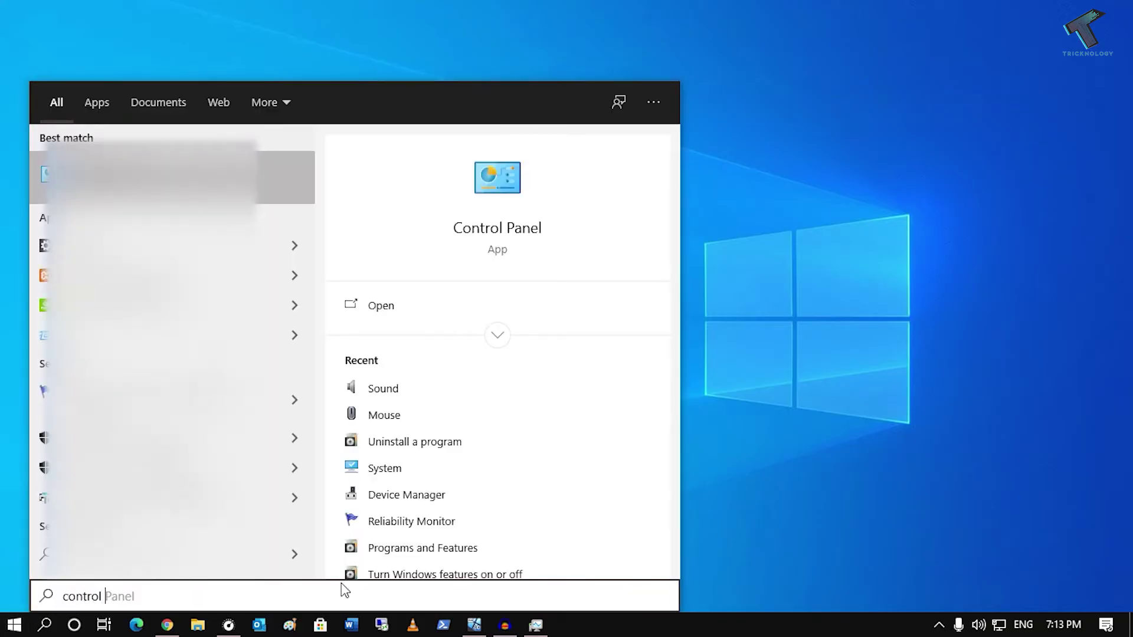
{"action": "type", "text": "panel"}
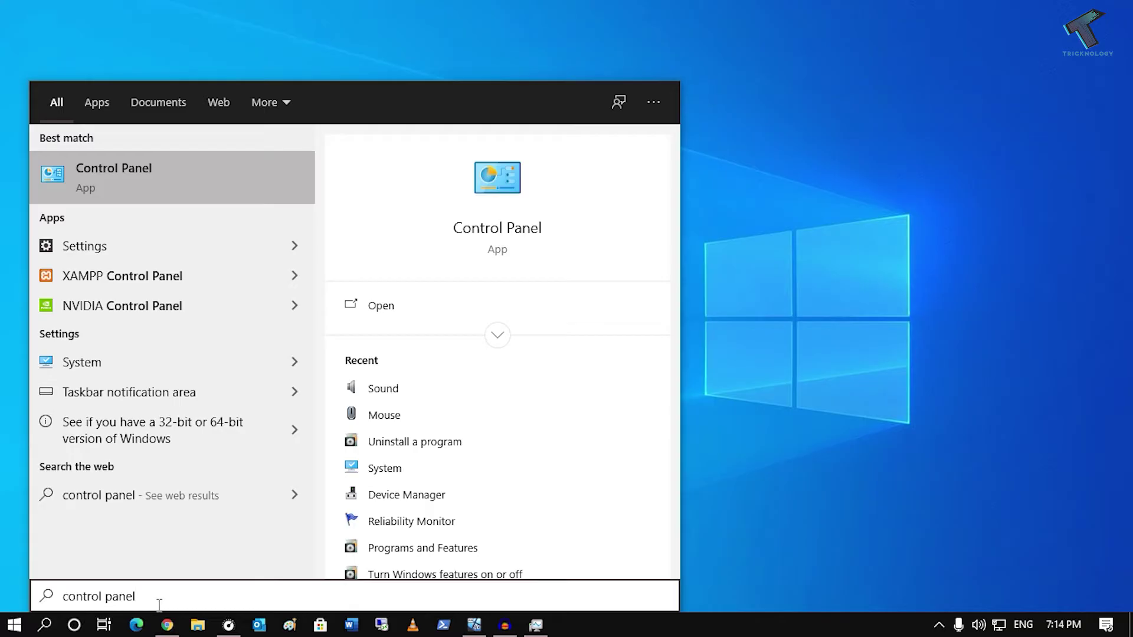
{"action": "left_click", "coordinate": [180, 188]}
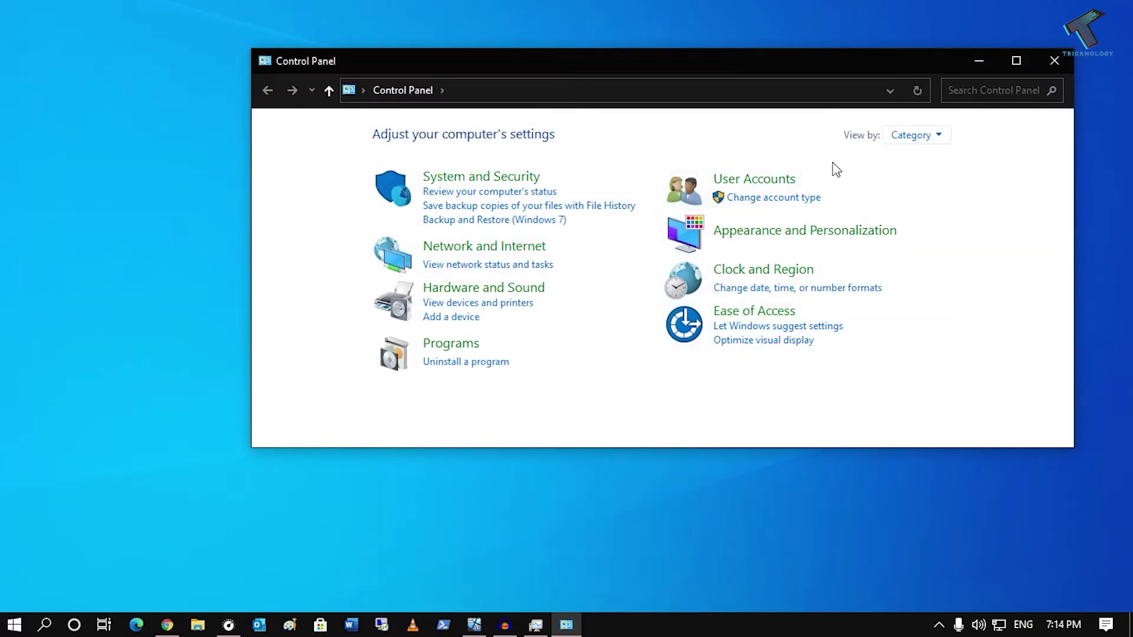
Step: Keep Control Panel's View by set to Category and open Programs and Features
{"action": "left_click", "coordinate": [925, 135]}
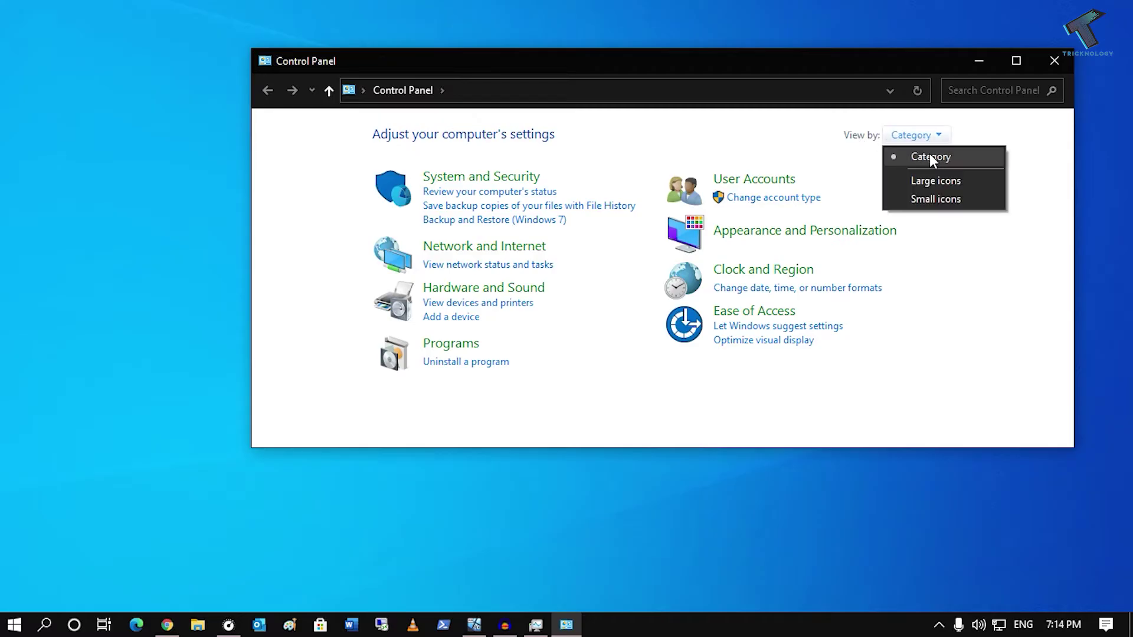
{"action": "left_click", "coordinate": [862, 142]}
{"action": "left_click", "coordinate": [911, 137]}
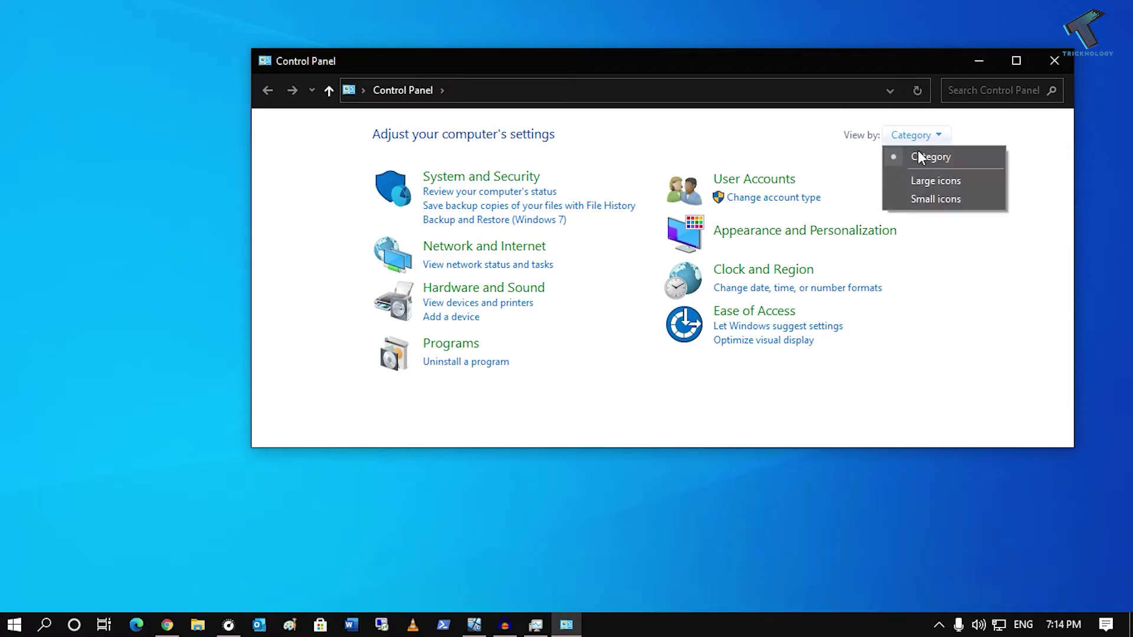
{"action": "left_click", "coordinate": [963, 159]}
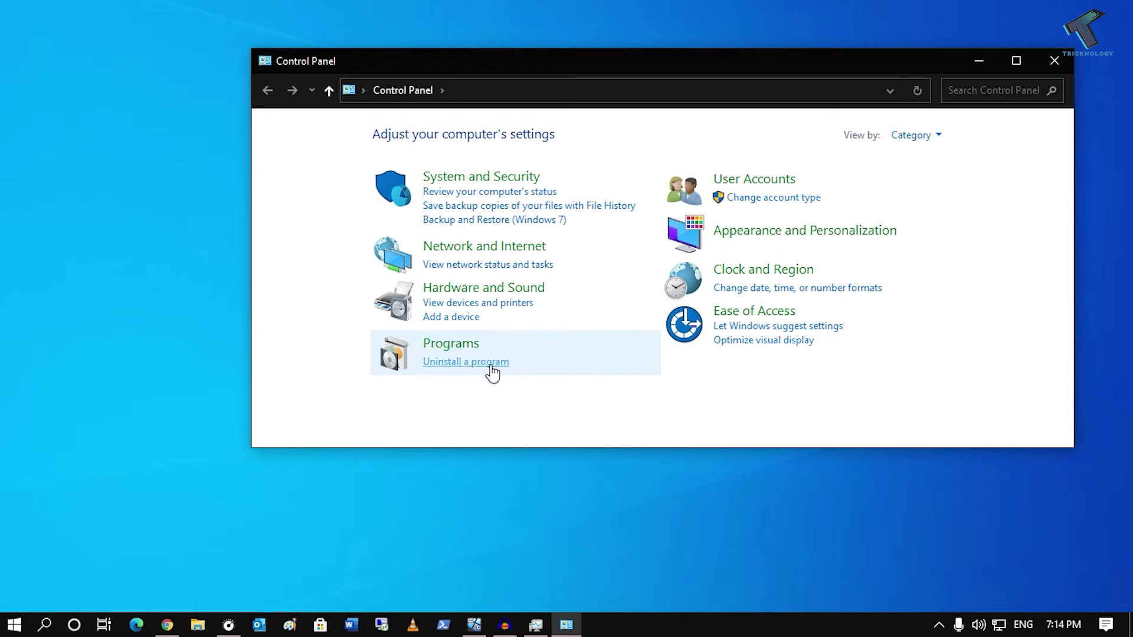
{"action": "left_click", "coordinate": [492, 364]}
{"action": "scroll", "coordinate": [735, 301], "scroll_direction": "down", "scroll_amount": 2}
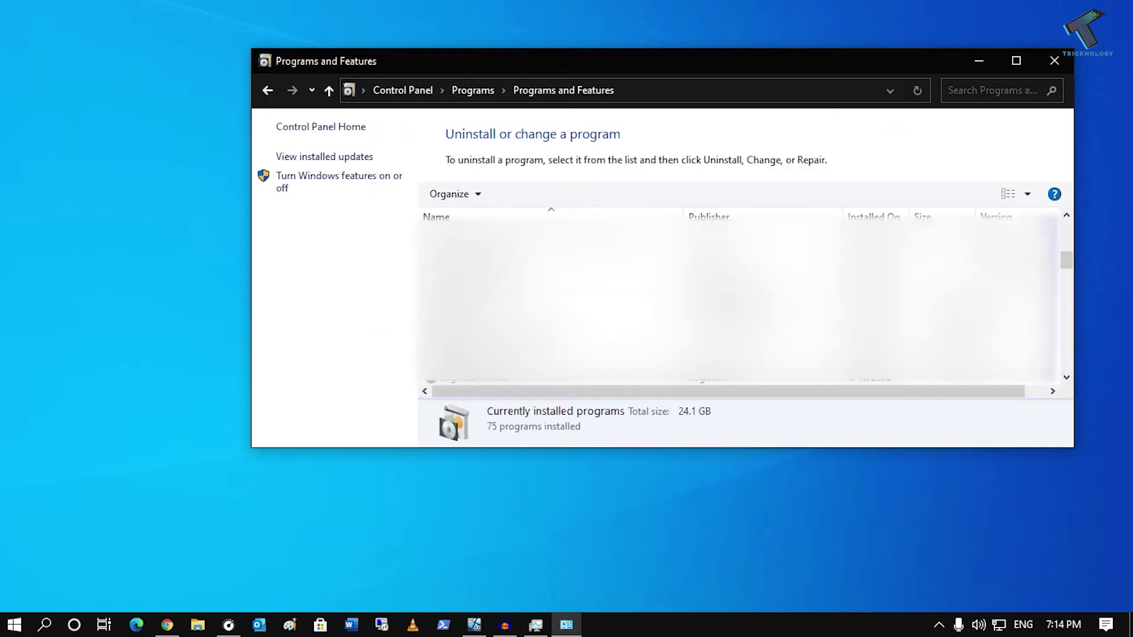
{"action": "scroll", "coordinate": [735, 302], "scroll_direction": "down", "scroll_amount": 2}
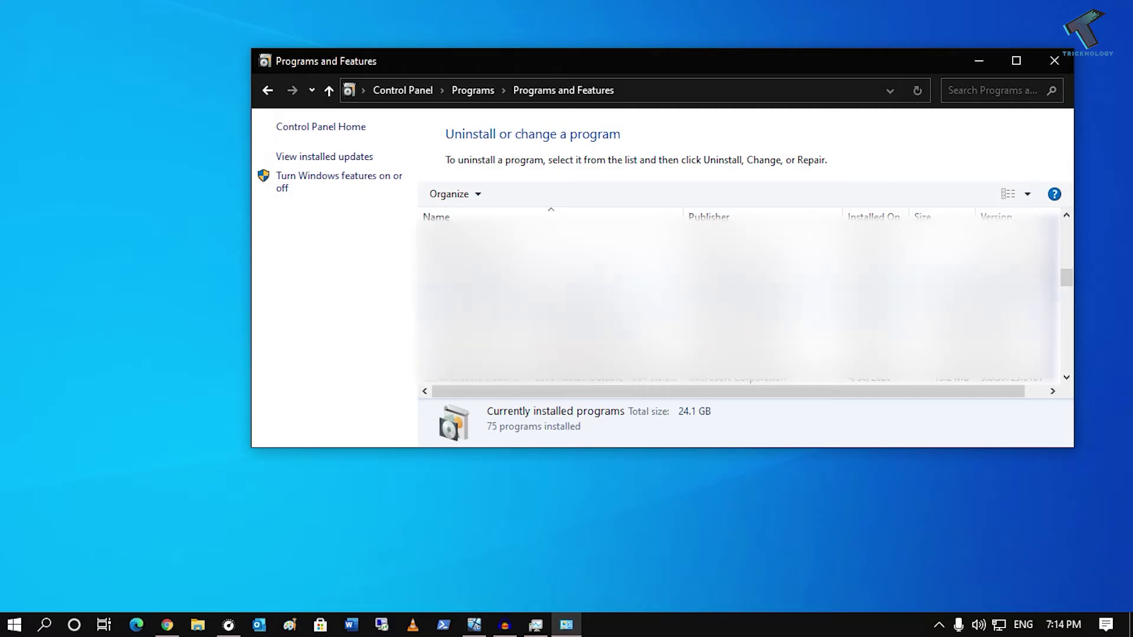
Step: Choose Change for Microsoft Office Professional Plus 2016 and approve the permission prompt
{"action": "left_click", "coordinate": [529, 267]}
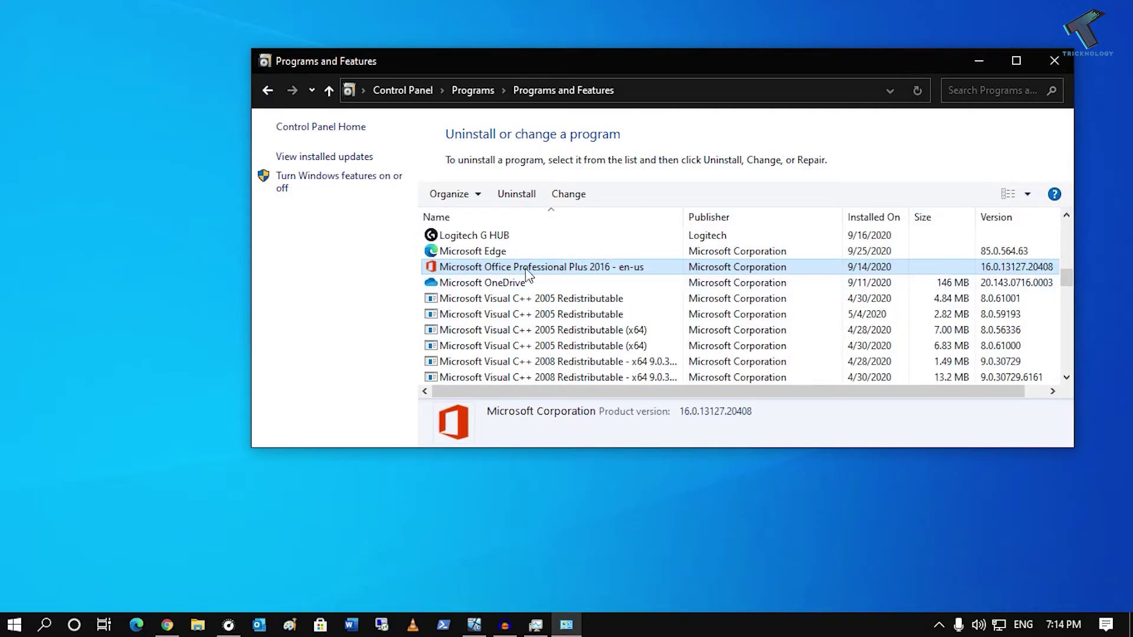
{"action": "right_click", "coordinate": [529, 273]}
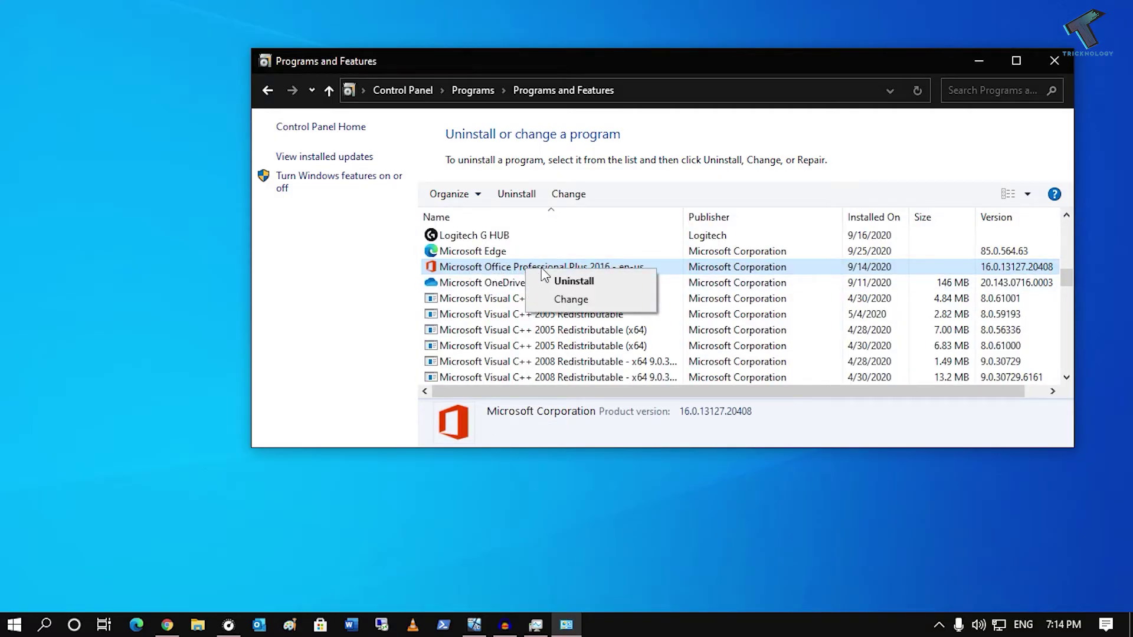
{"action": "left_click", "coordinate": [571, 300]}
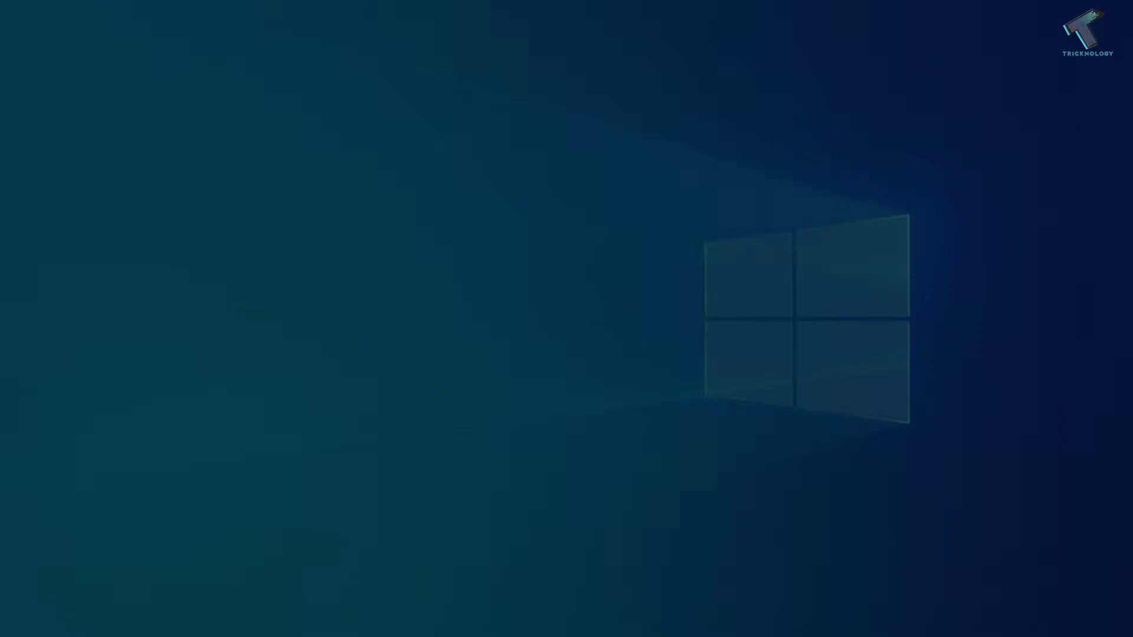
{"action": "left_click", "coordinate": [481, 414]}
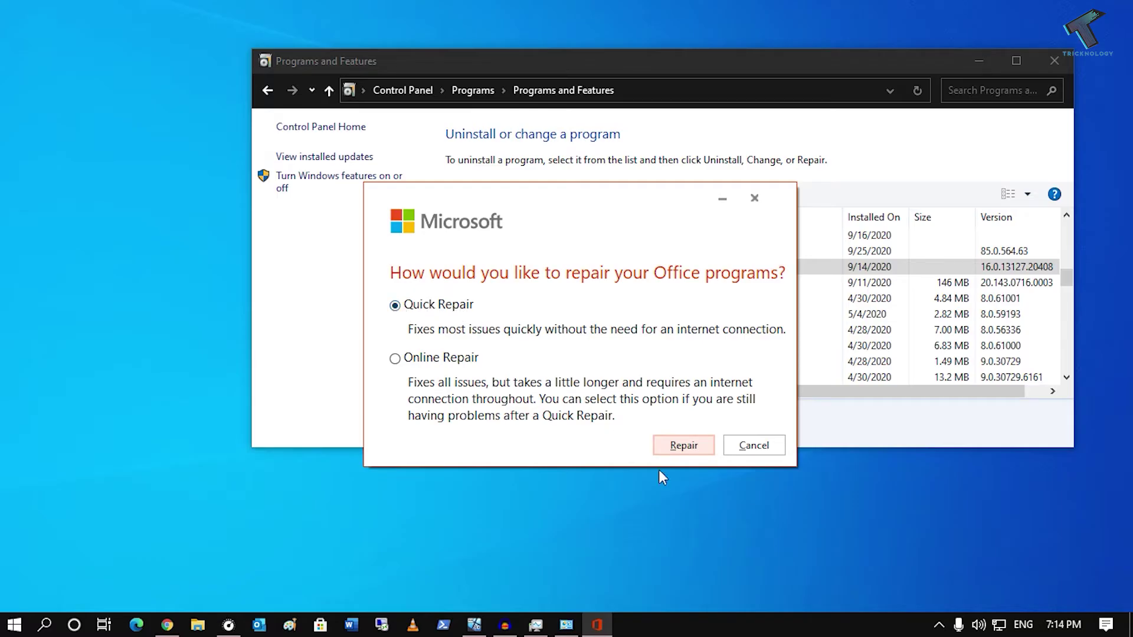
Step: Run an Office Quick Repair and dismiss the done-repairing message when it finishes
{"action": "left_click", "coordinate": [685, 445]}
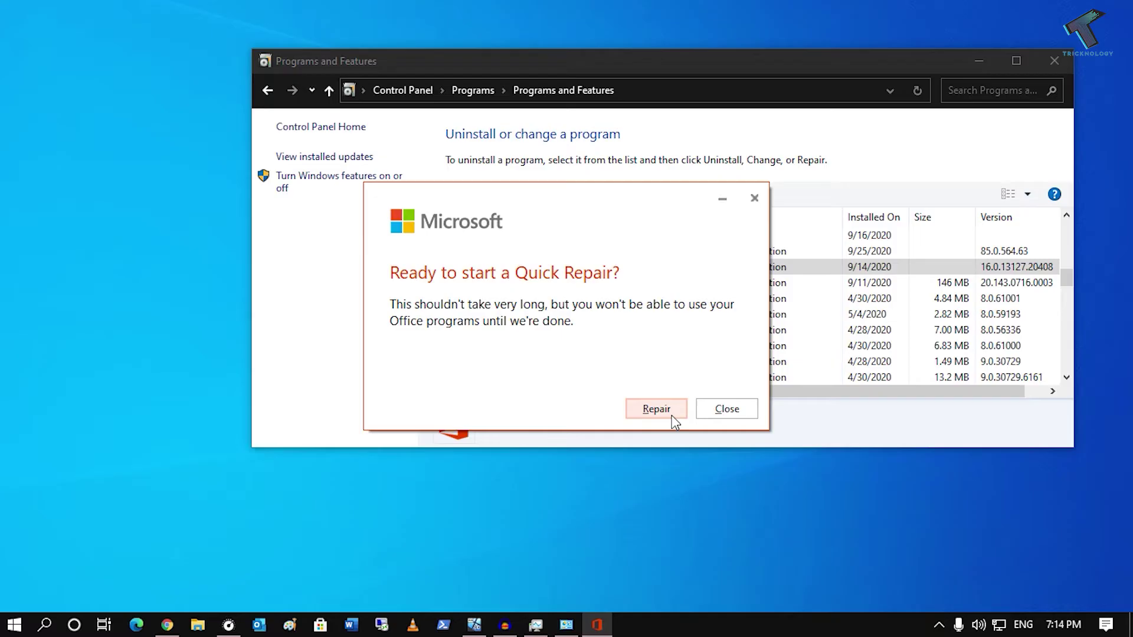
{"action": "left_click", "coordinate": [657, 410]}
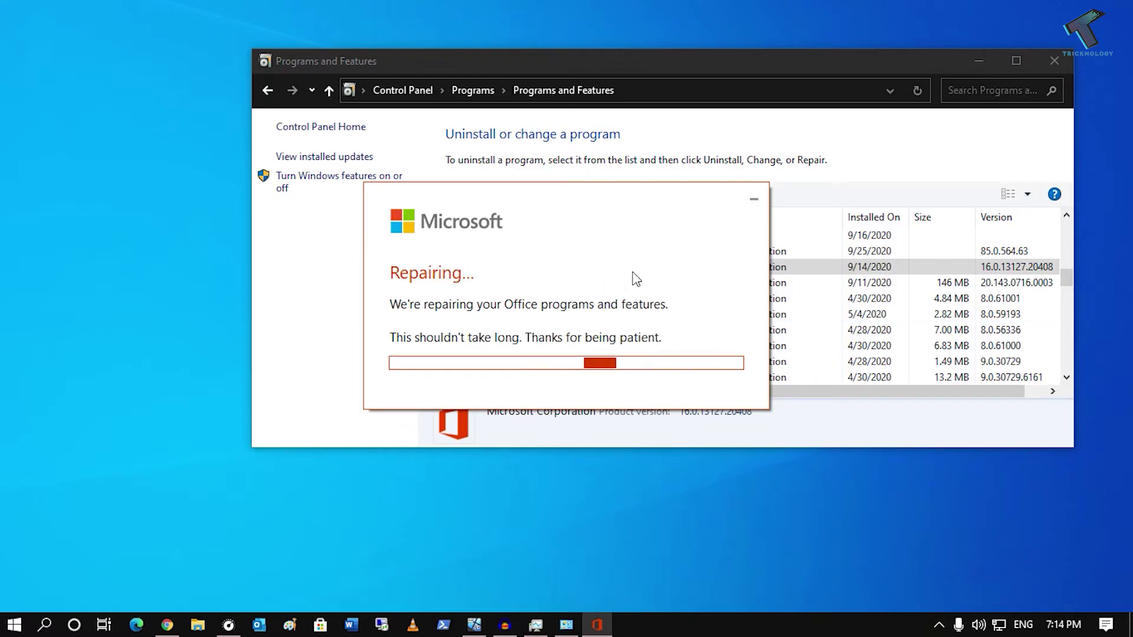
{"action": "left_click_drag", "start_coordinate": [636, 279], "coordinate": [691, 272]}
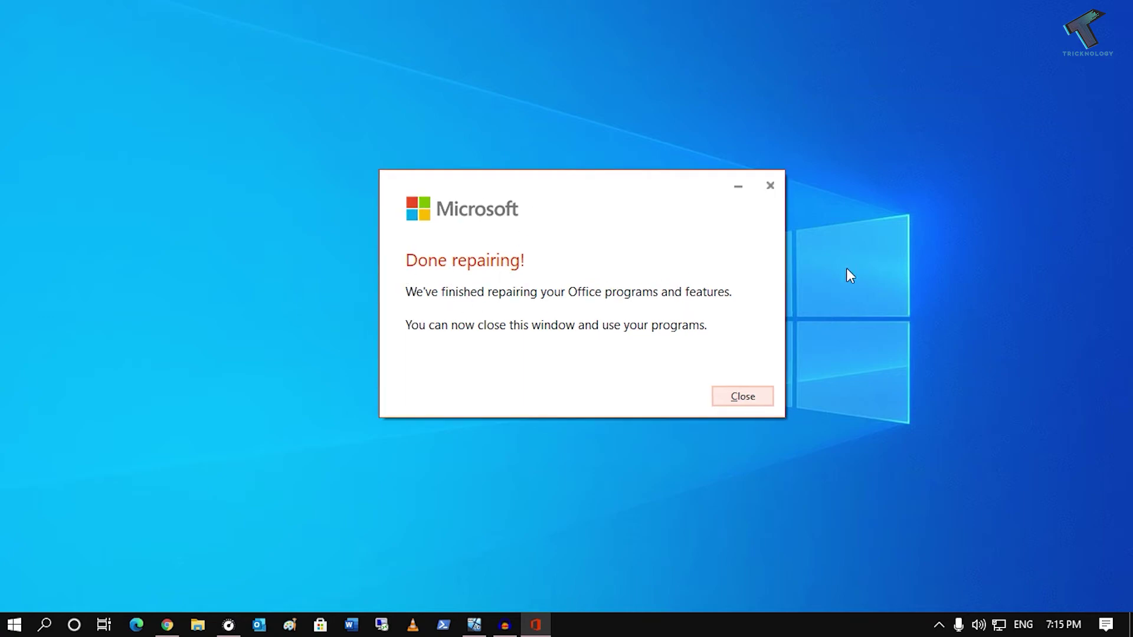
{"action": "left_click", "coordinate": [748, 396]}
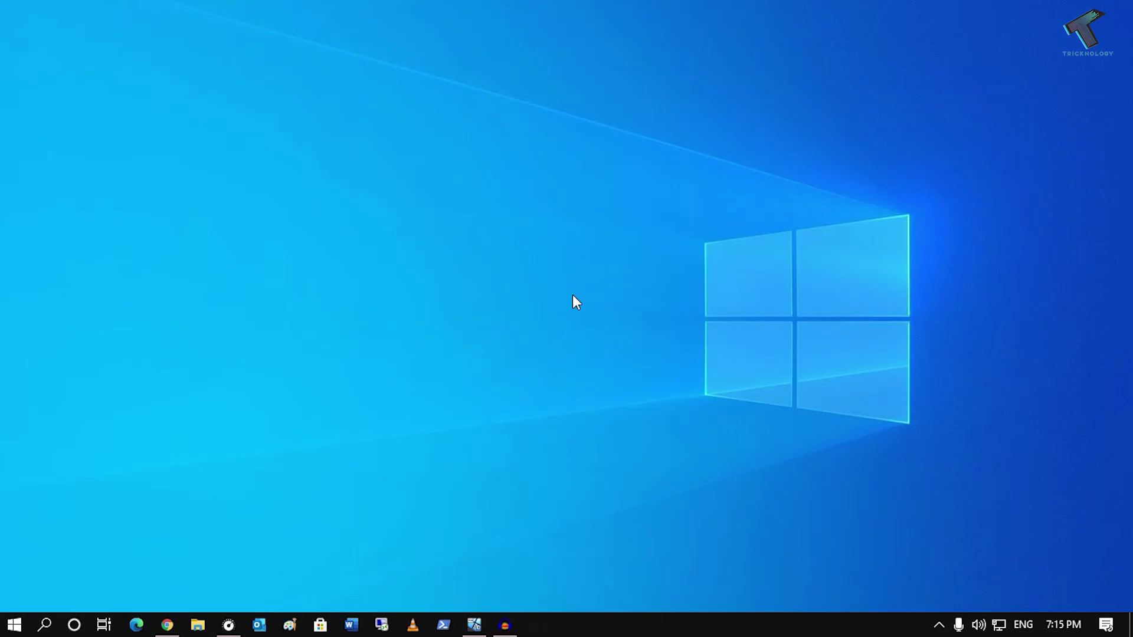
Step: Launch Word from a Start search for 'word' and create a blank document
{"action": "left_click", "coordinate": [15, 625]}
{"action": "type", "text": "word"}
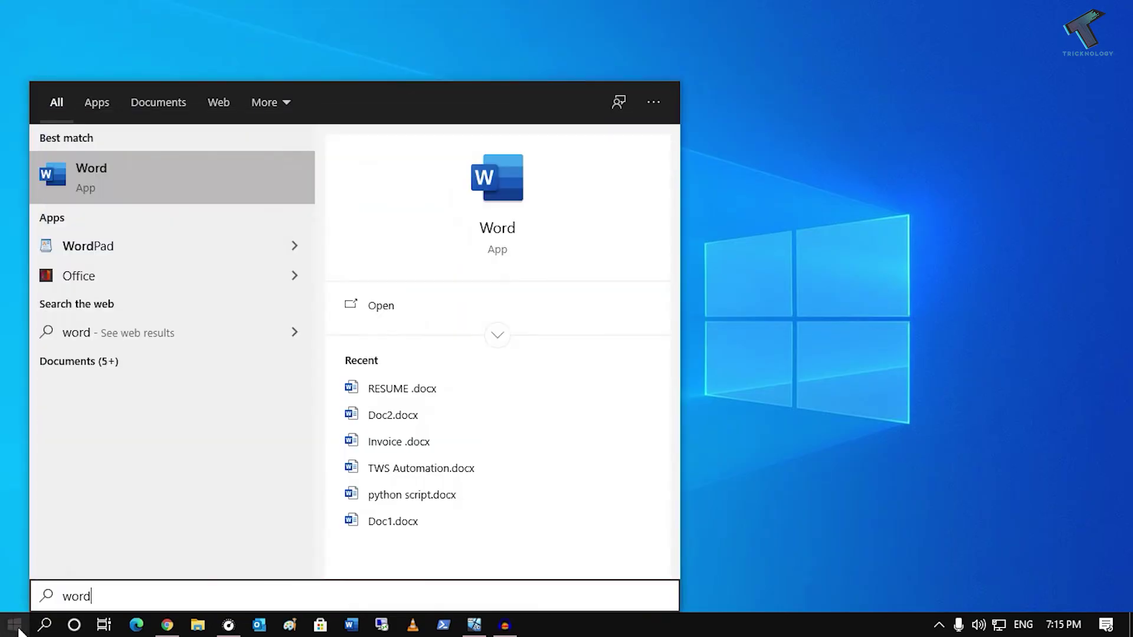
{"action": "left_click", "coordinate": [117, 168]}
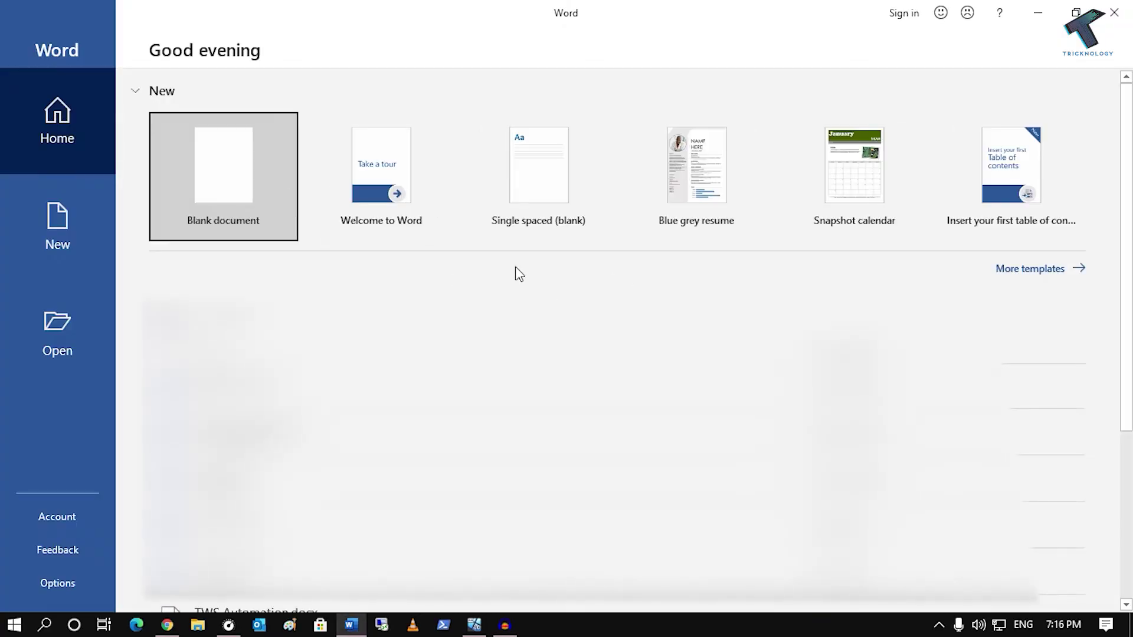
{"action": "left_click", "coordinate": [266, 198]}
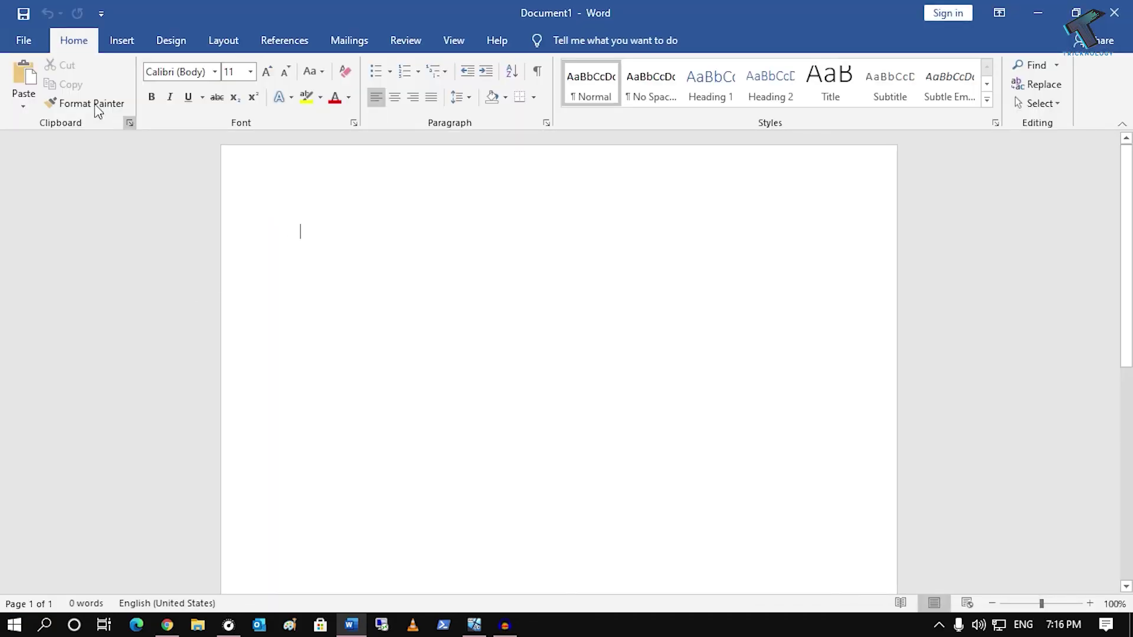
Step: Show Word's COM Add-ins list from Options > Add-ins, with Manage set to COM Add-ins
{"action": "left_click", "coordinate": [24, 41]}
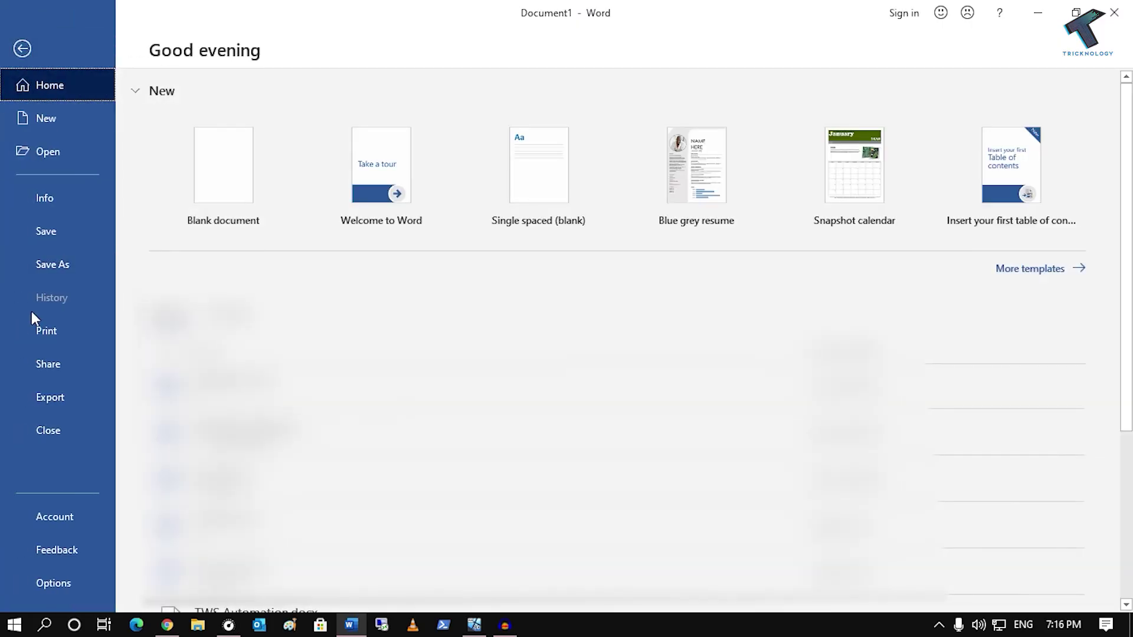
{"action": "left_click", "coordinate": [46, 591]}
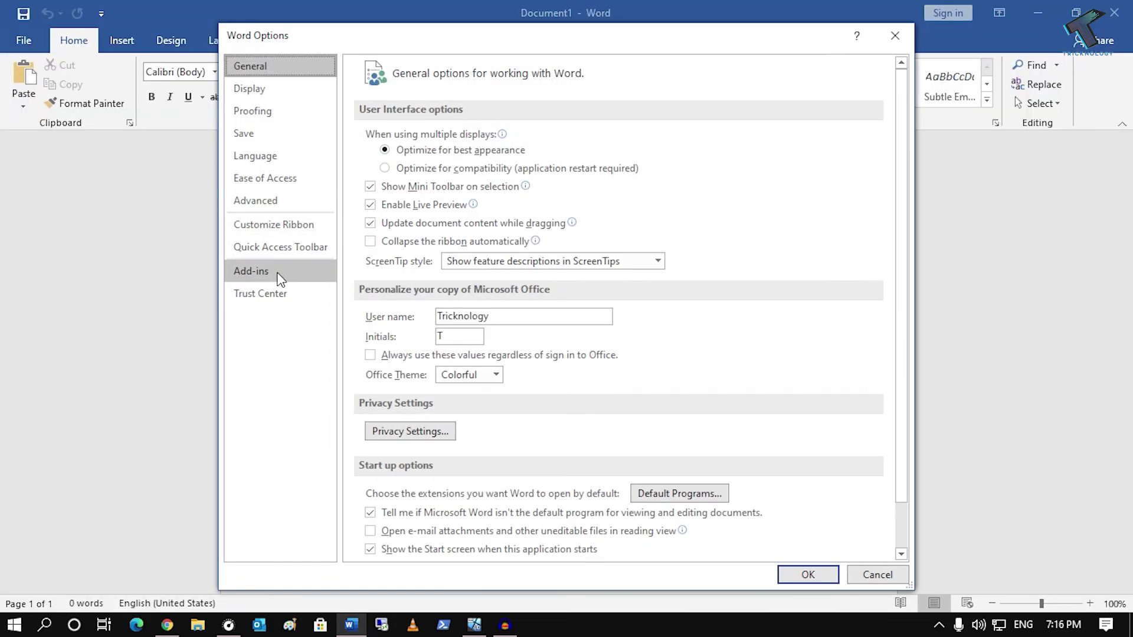
{"action": "left_click", "coordinate": [251, 271]}
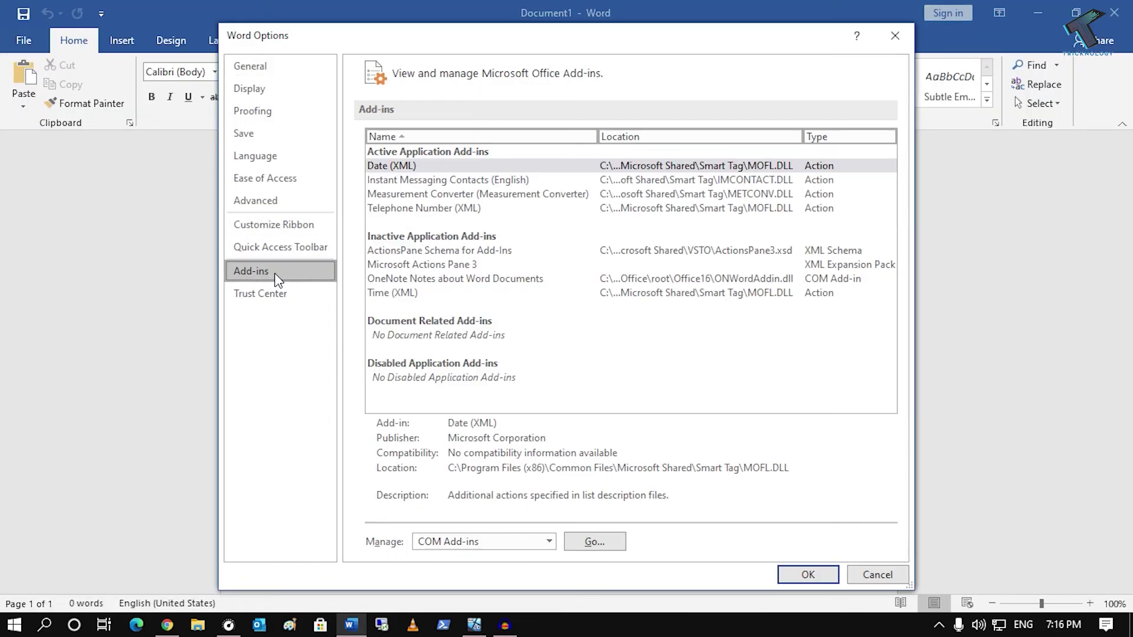
{"action": "left_click", "coordinate": [547, 541]}
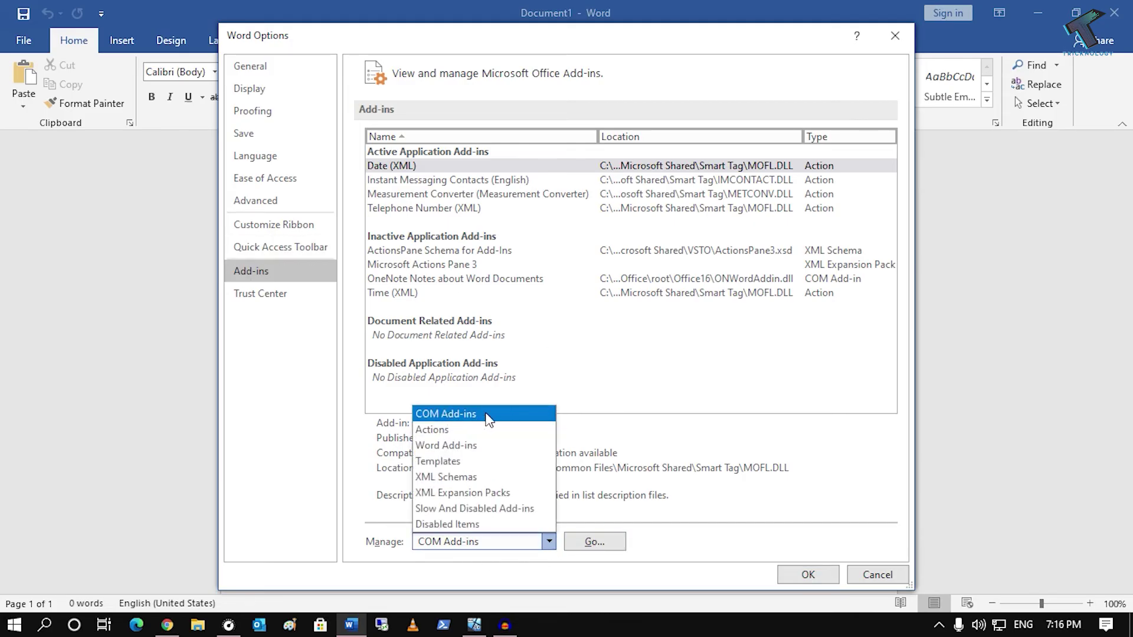
{"action": "left_click", "coordinate": [662, 551]}
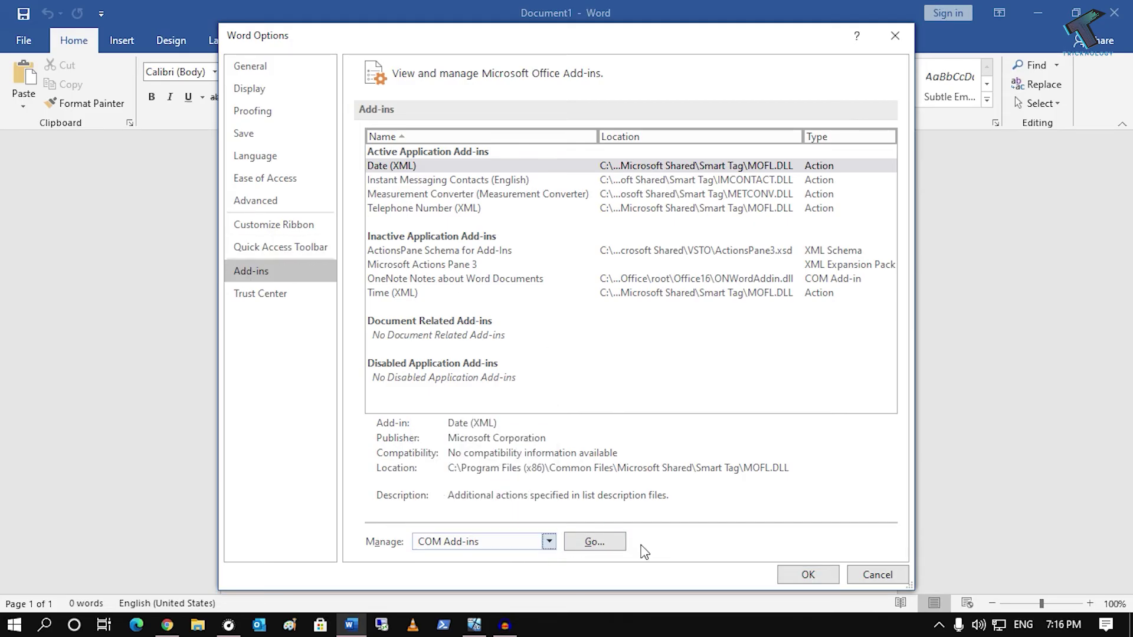
{"action": "left_click", "coordinate": [595, 543]}
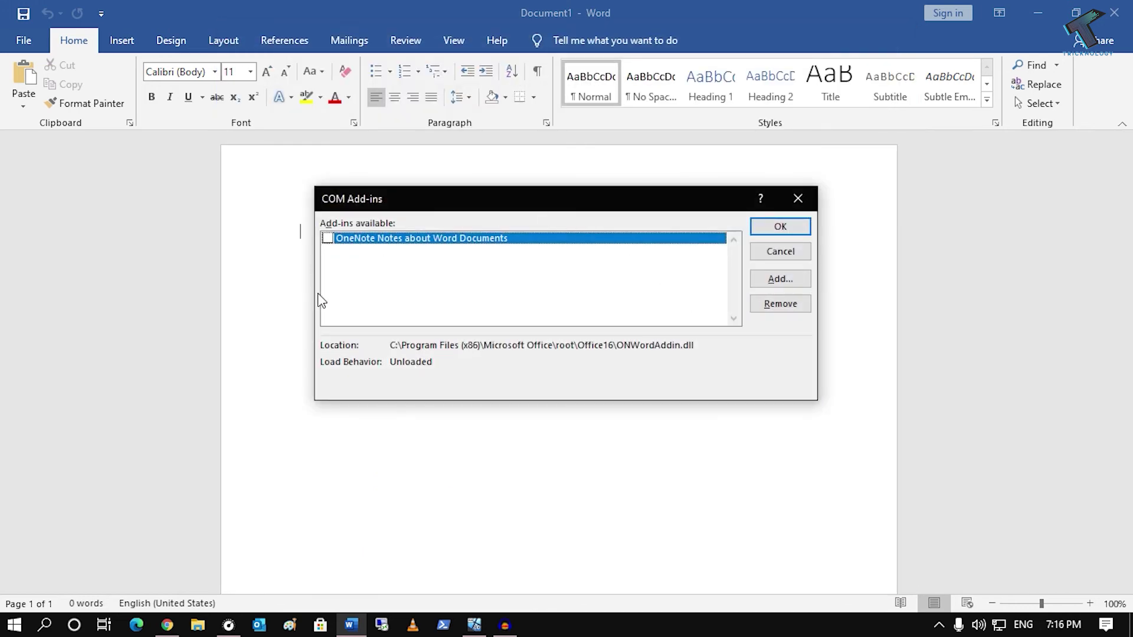
Step: Uncheck the OneNote Notes about Word Documents add-in, confirm, and close Word
{"action": "left_click", "coordinate": [327, 238]}
{"action": "left_click", "coordinate": [781, 227]}
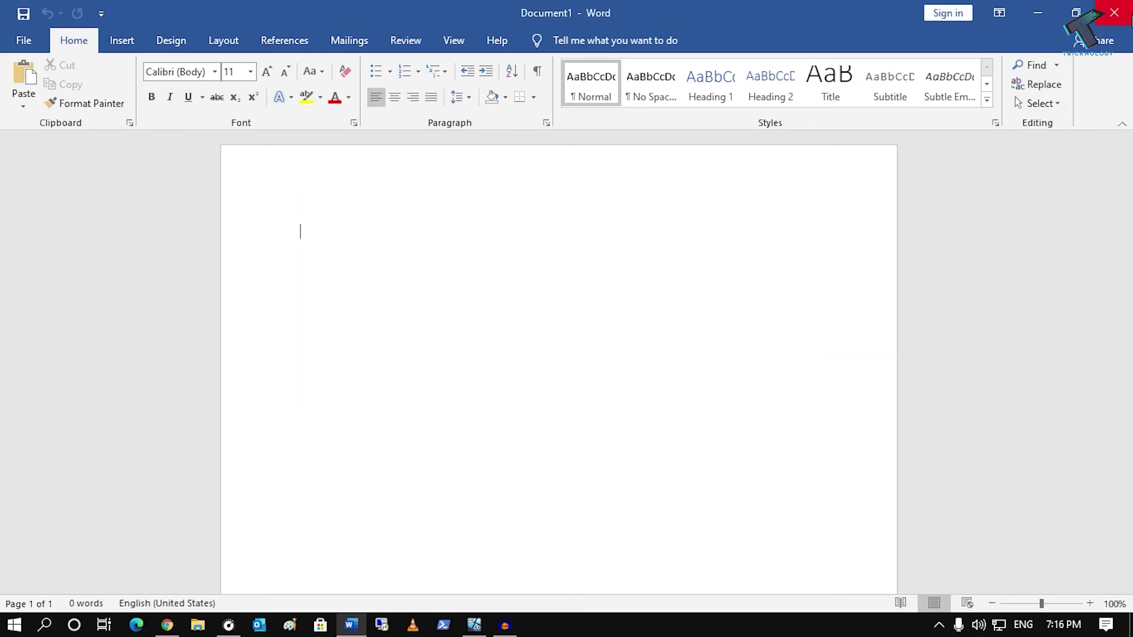
{"action": "left_click", "coordinate": [1114, 13]}
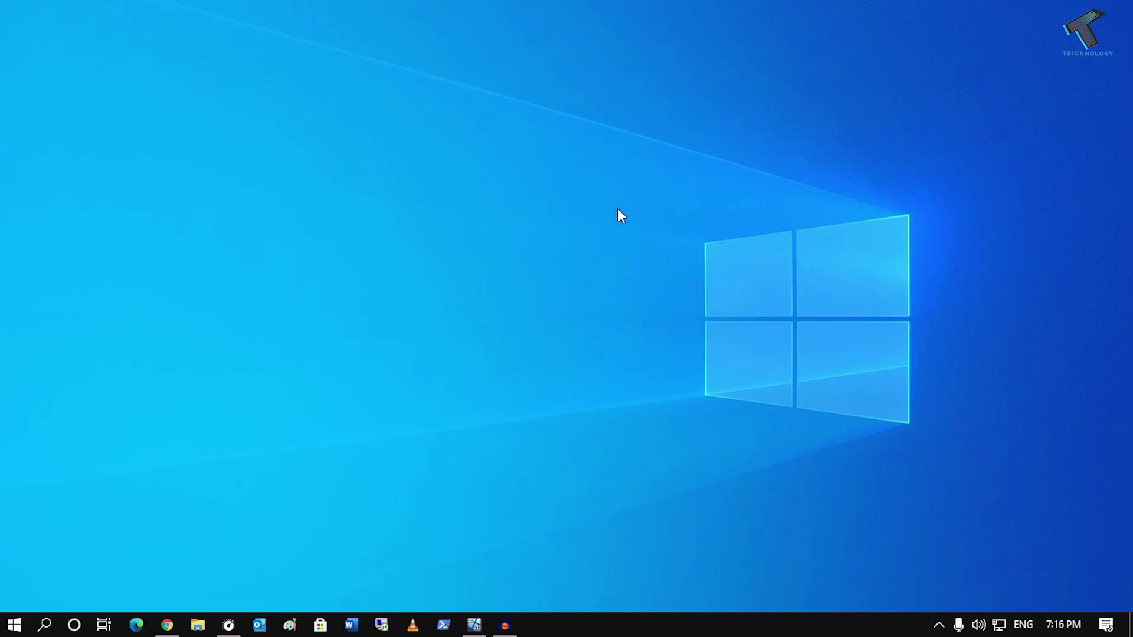